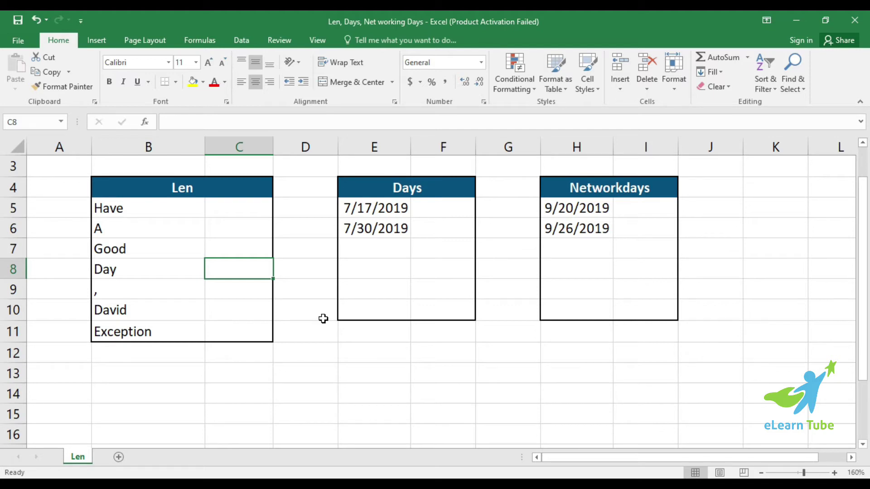
Step: Enter the formula =LEN(B5) in cell C5 to count the characters of the first word in the Len table
left_click(243, 211)
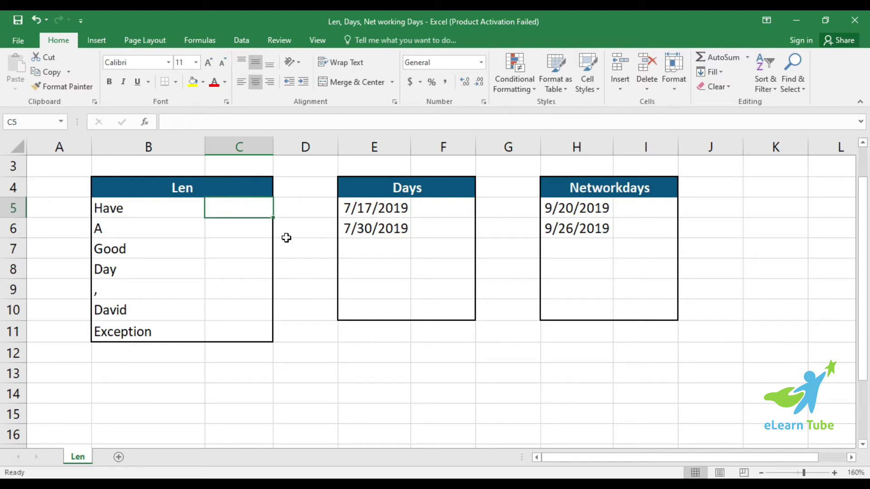
left_click(187, 207)
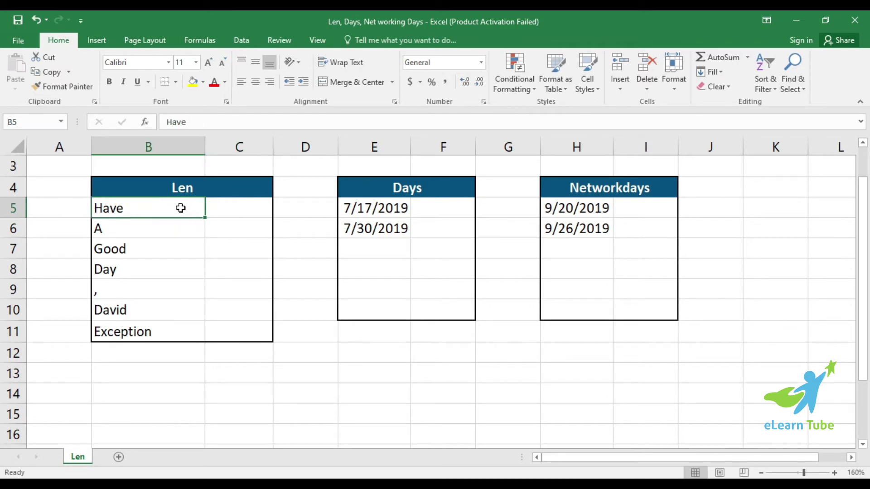
left_click(234, 204)
left_click(144, 199)
left_click(248, 204)
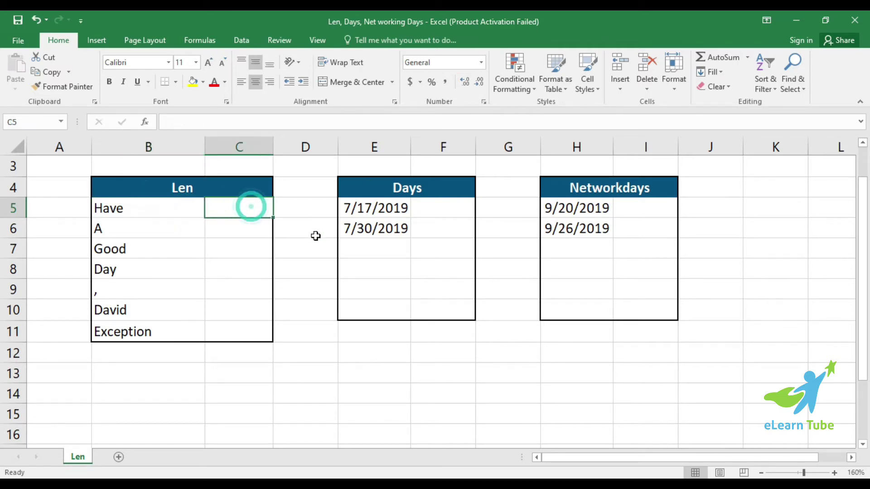
type("=")
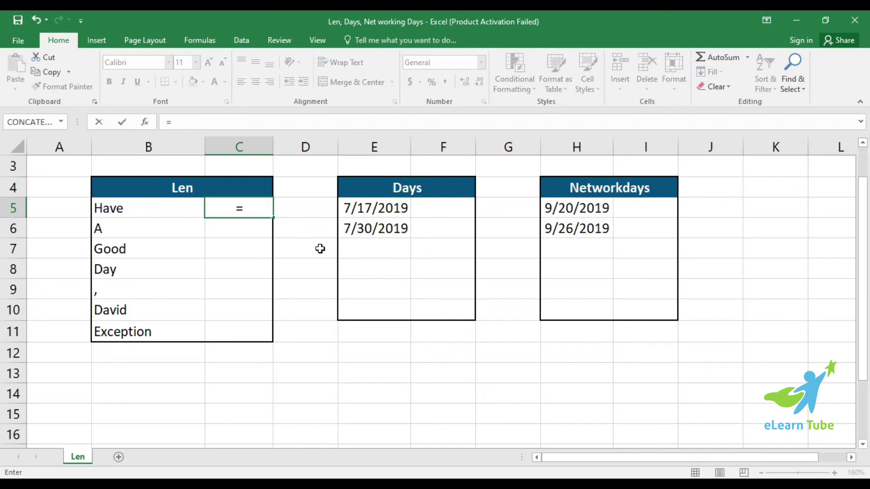
type("len")
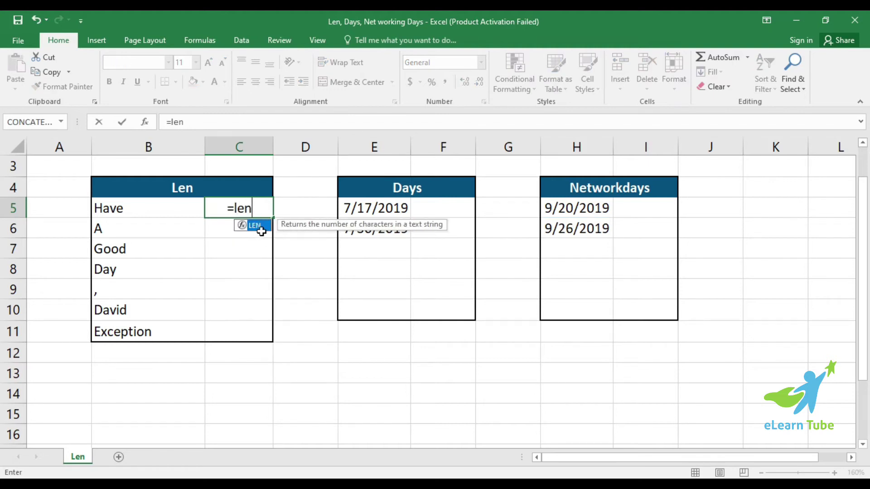
type("(")
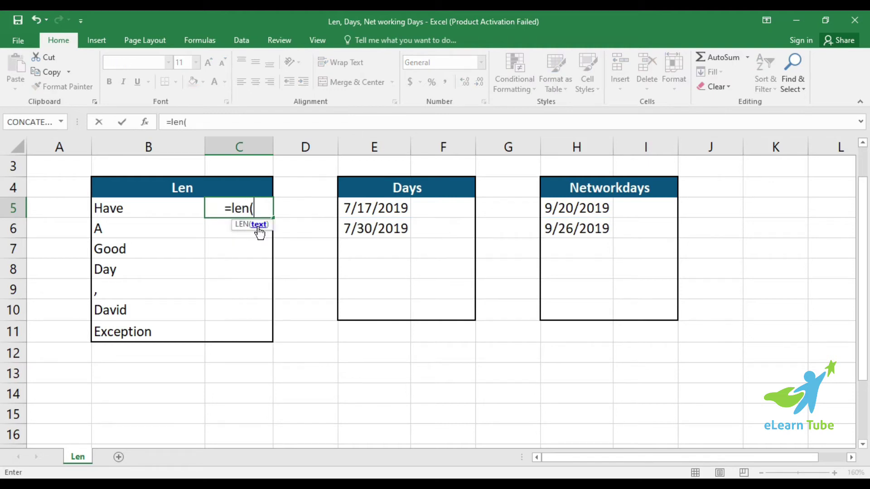
left_click(170, 210)
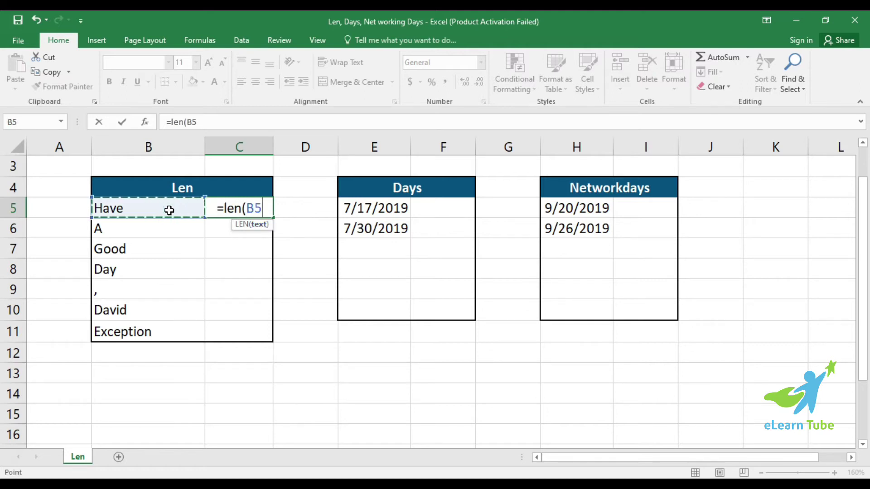
type(")")
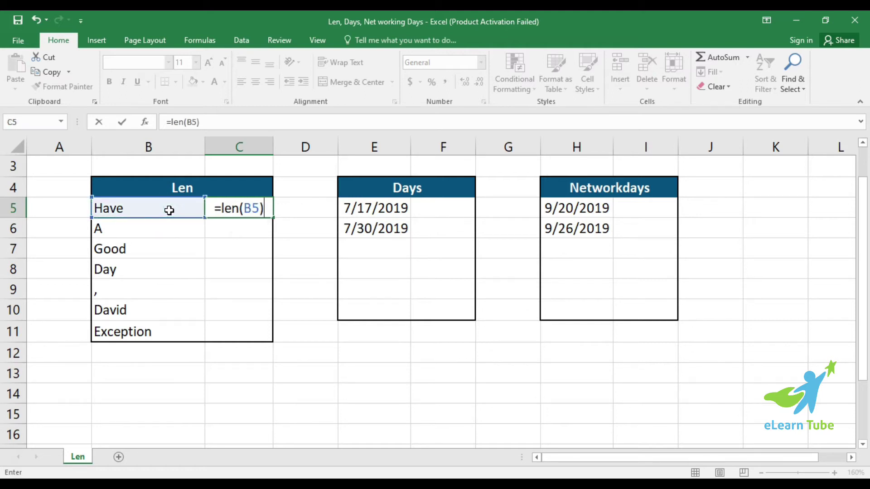
key("Return")
Step: Copy the LEN formula from C5 down through C11 to cover every entry in the Len table
left_click(169, 210)
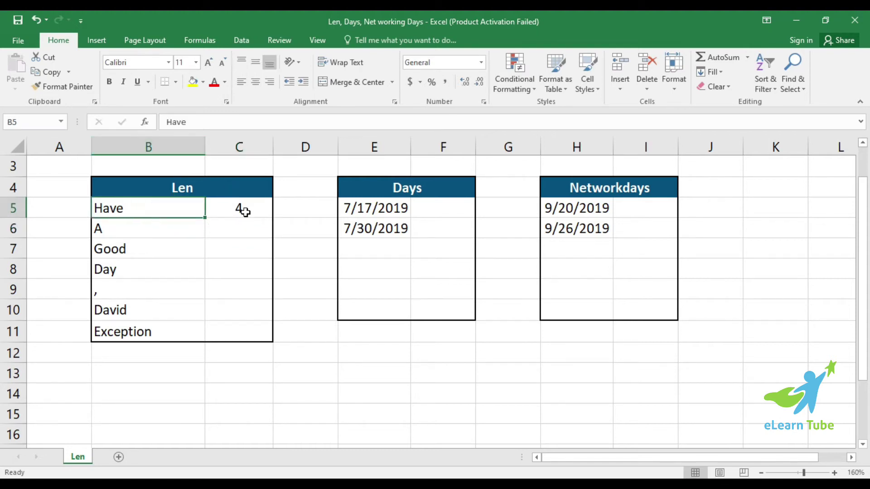
left_click(260, 210)
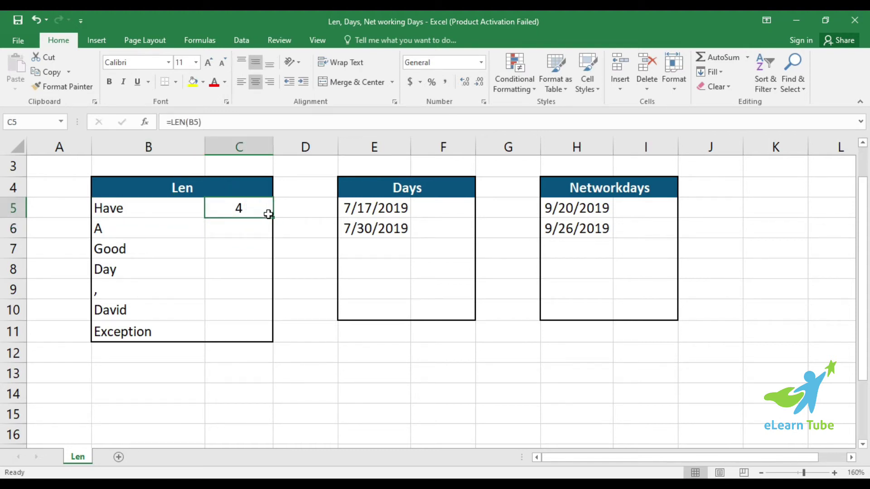
left_click(139, 210)
left_click(264, 209)
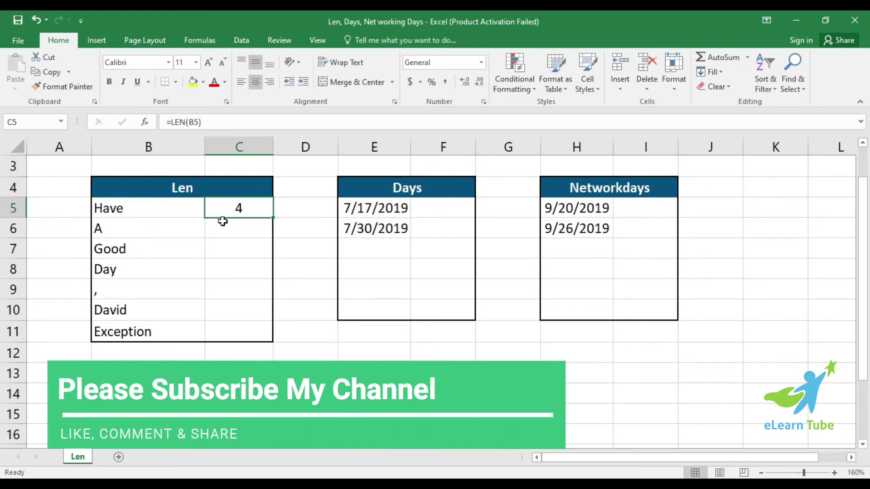
left_click_drag(273, 218, 274, 334)
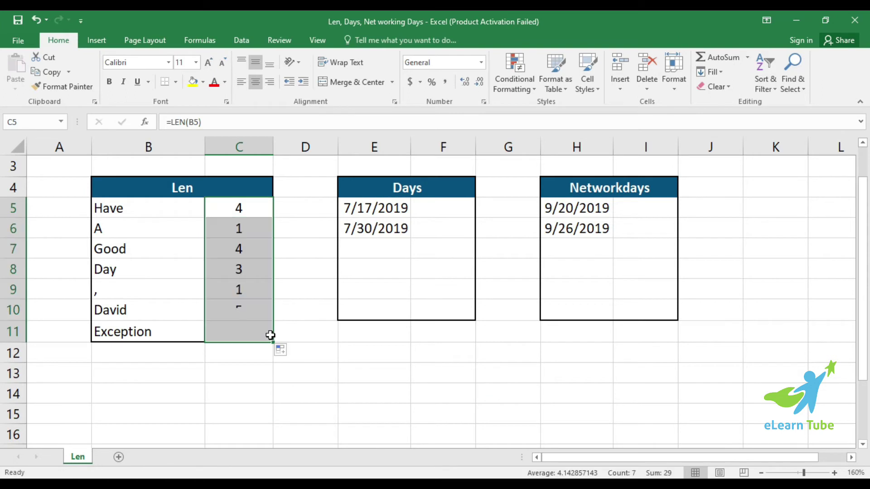
Step: Compare the text entries in B8:B10 with their character counts in column C
left_click(249, 325)
left_click(102, 309)
left_click(262, 309)
left_click(121, 267)
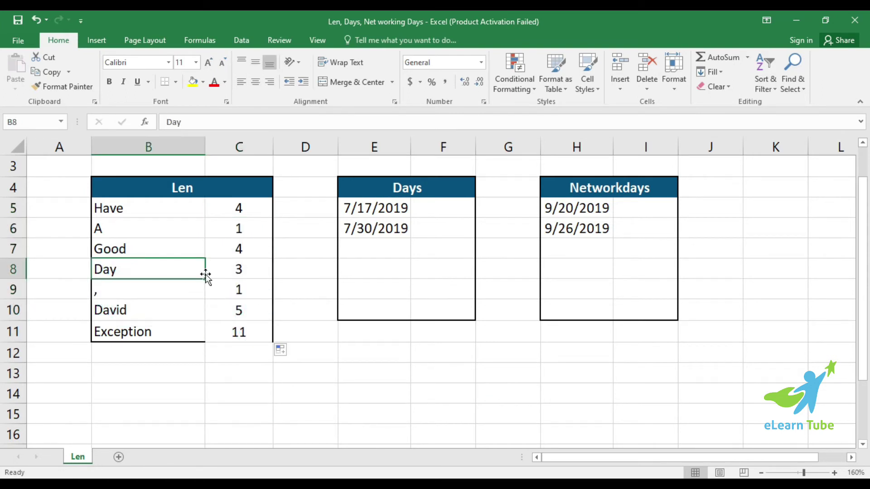
left_click(220, 275)
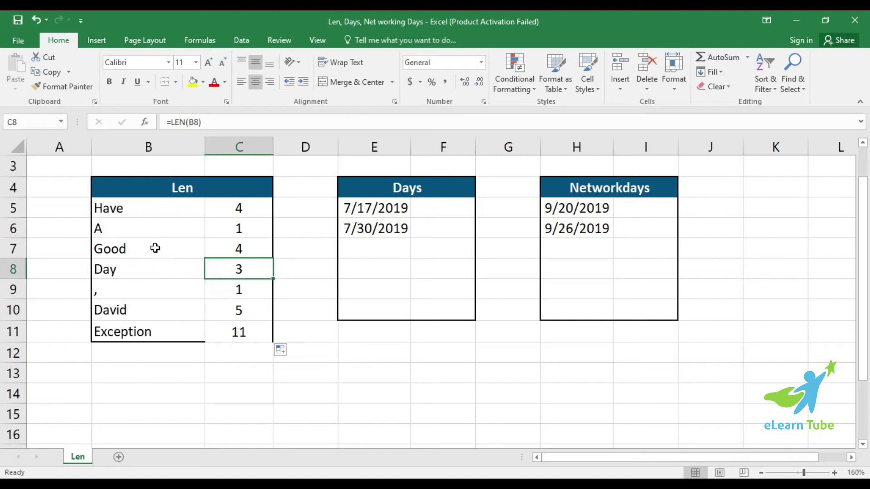
left_click(102, 295)
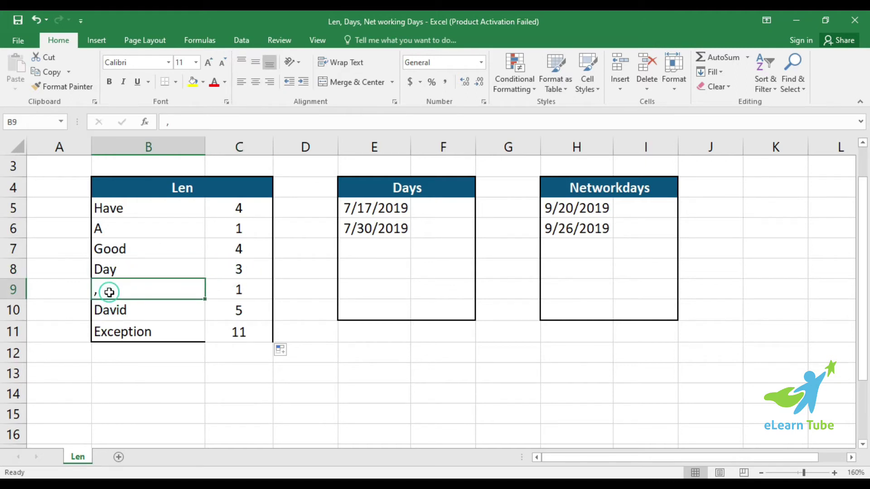
left_click(263, 289)
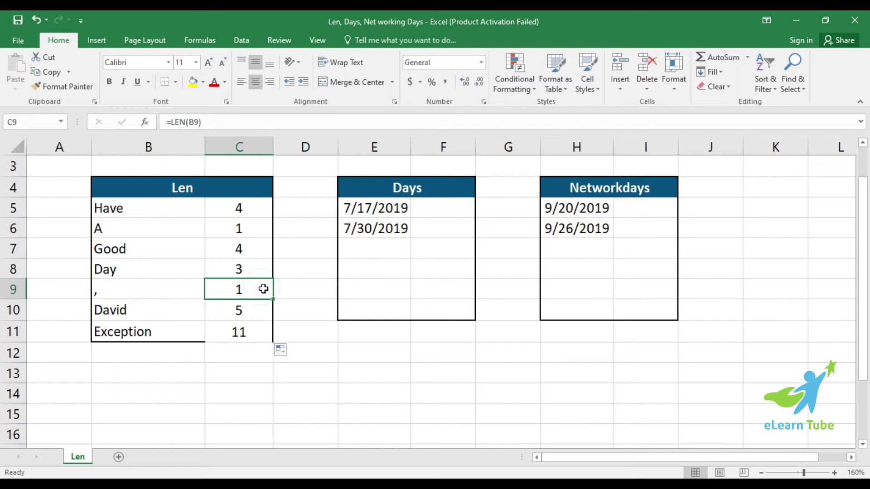
Step: Inspect the full contents of B11 and check its LEN formula in C11 to see which characters are counted
left_click(175, 332)
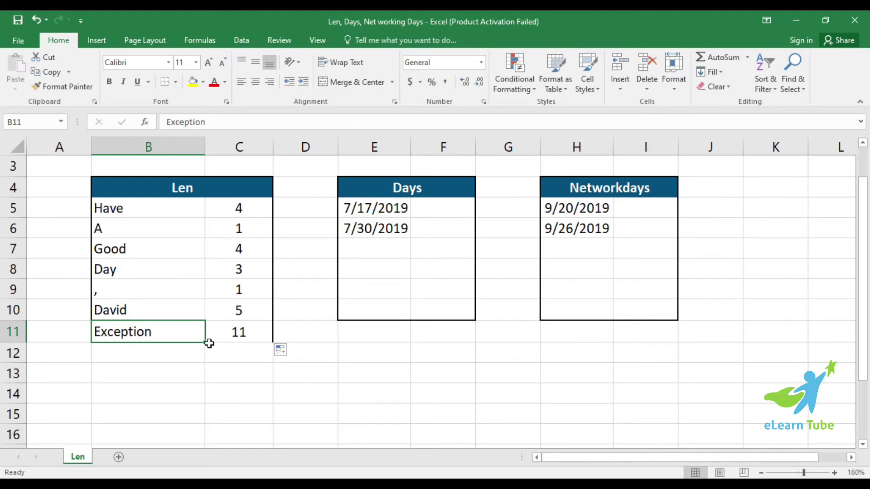
left_click(198, 332)
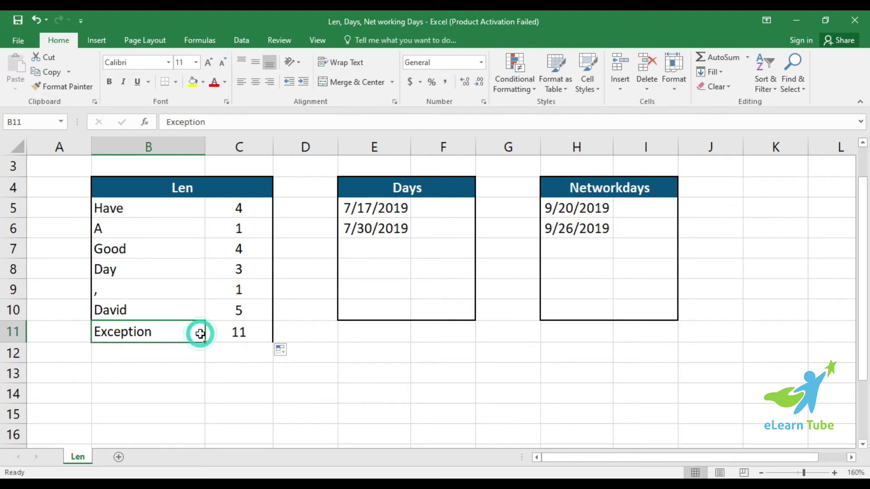
left_click(222, 122)
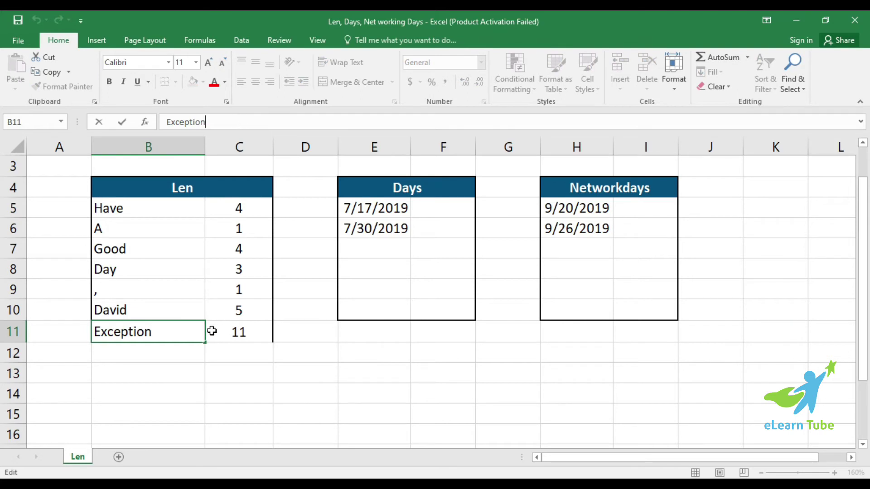
key("Escape")
left_click(142, 308)
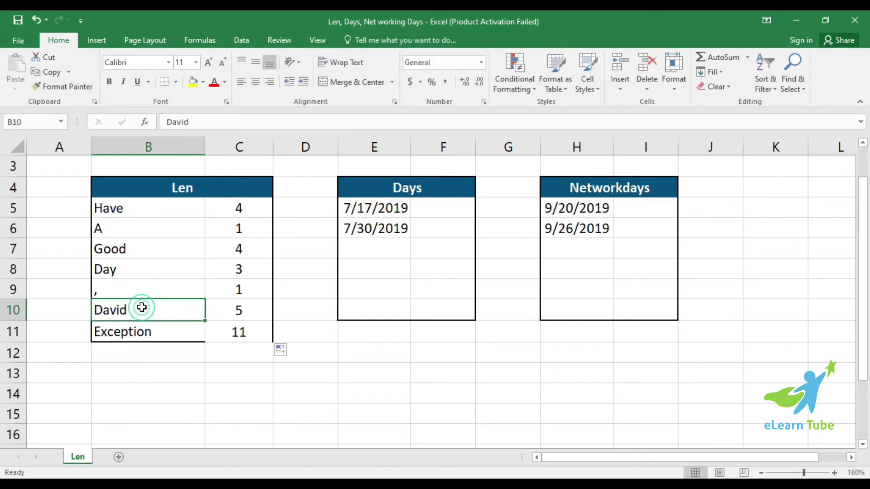
left_click(142, 288)
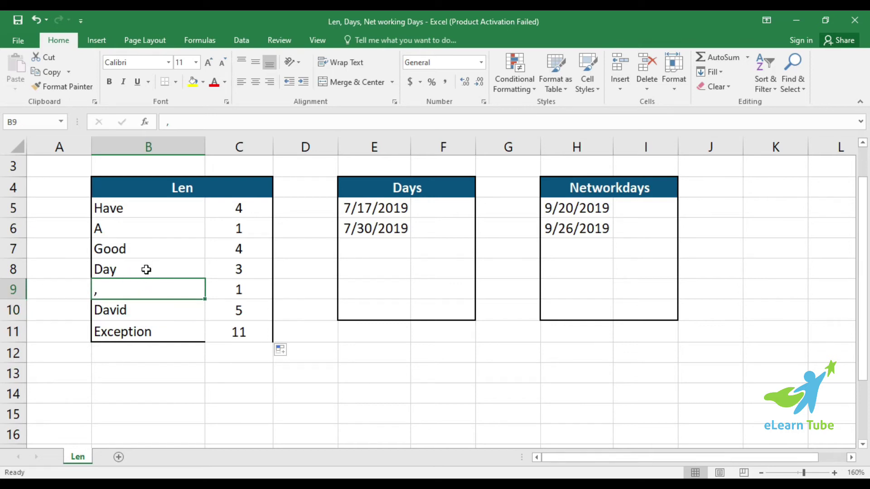
left_click(146, 269)
left_click(254, 344)
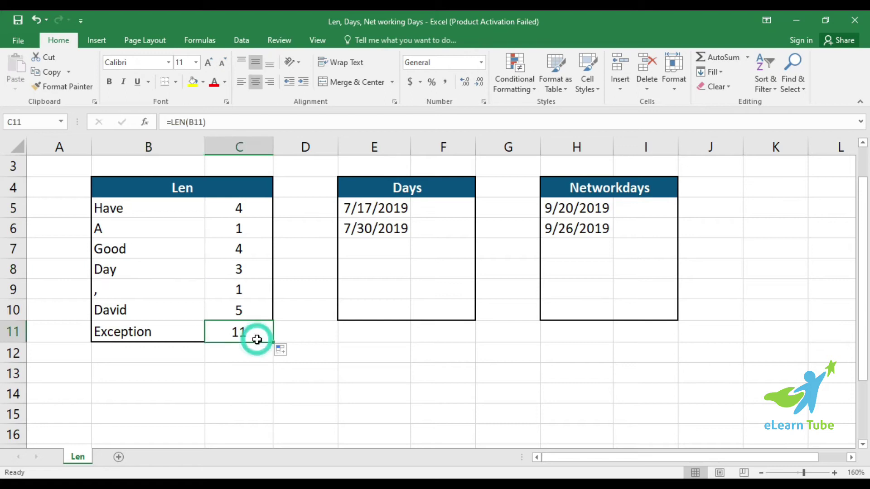
left_click(252, 355)
left_click(244, 336)
left_click(264, 368)
left_click(242, 330)
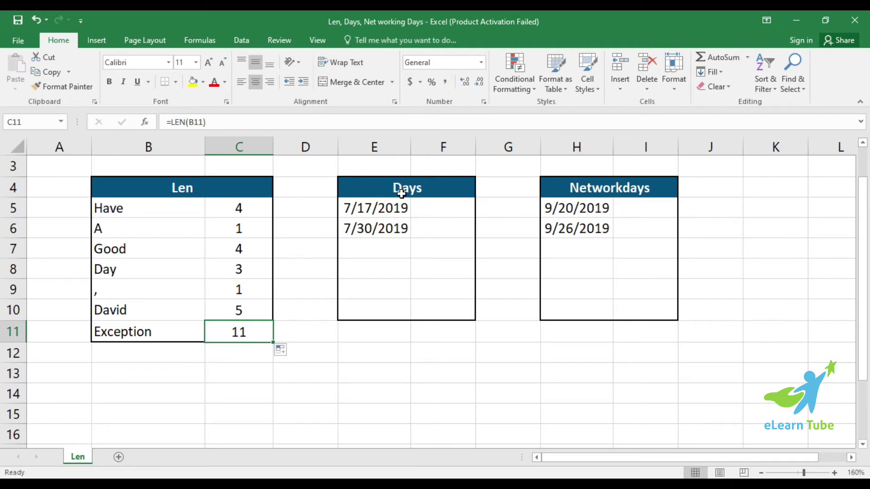
left_click(432, 207)
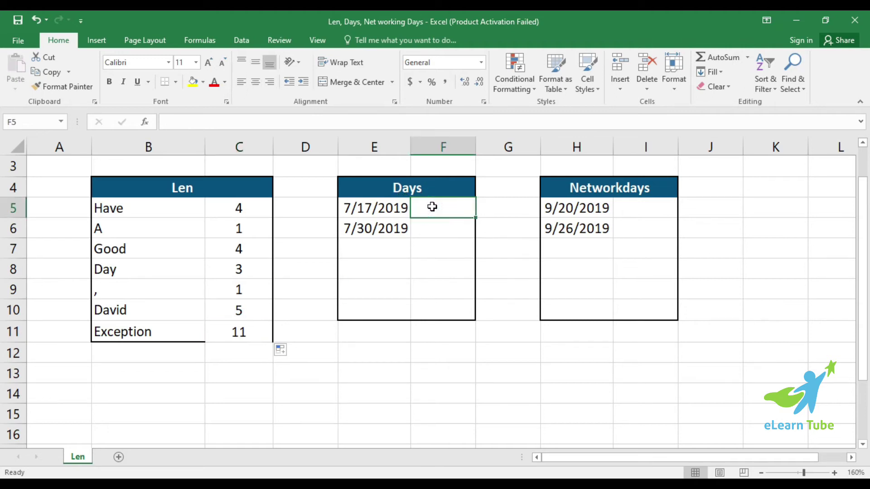
type("=")
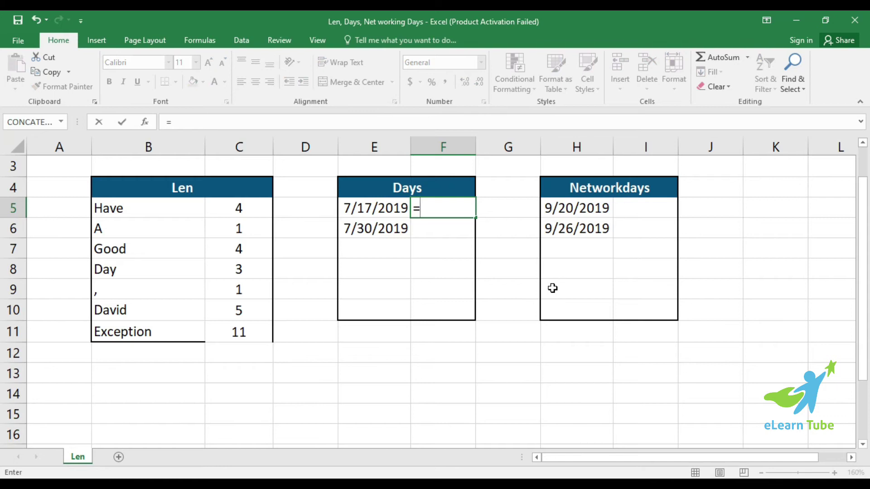
key("Escape")
Step: Enter the formula =DAYS(E6,E5) in cell F5, using E6 as the end date and E5 as the start date
left_click(386, 232)
left_click(386, 207)
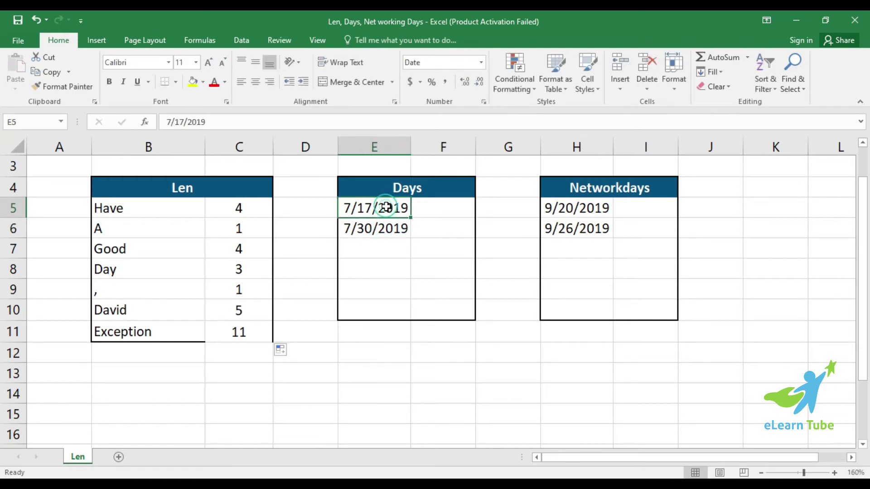
left_click_drag(385, 207, 388, 227)
left_click(449, 208)
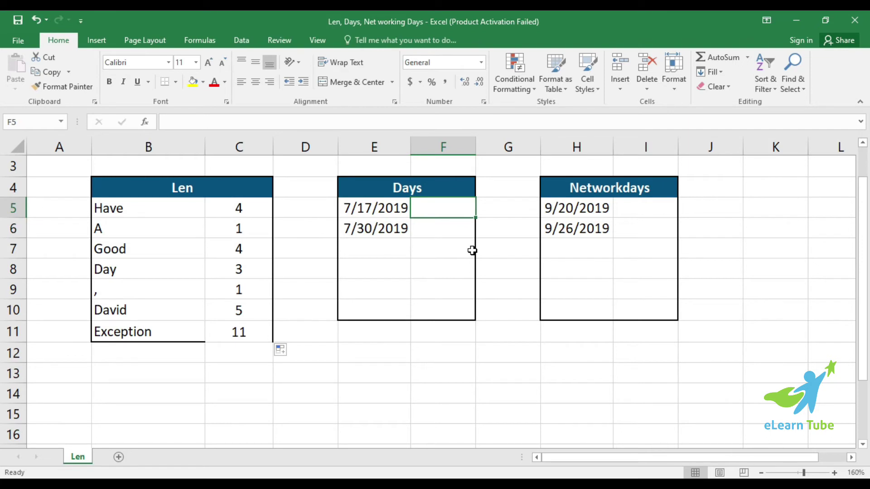
type("=")
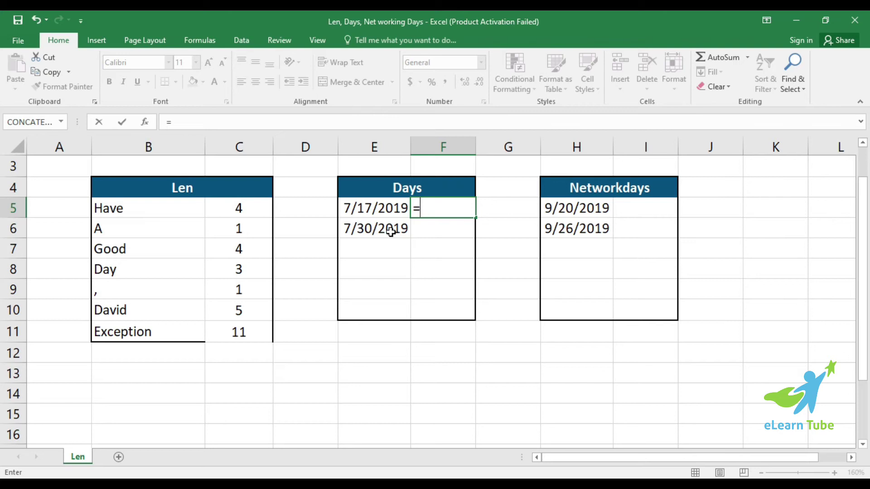
type("days")
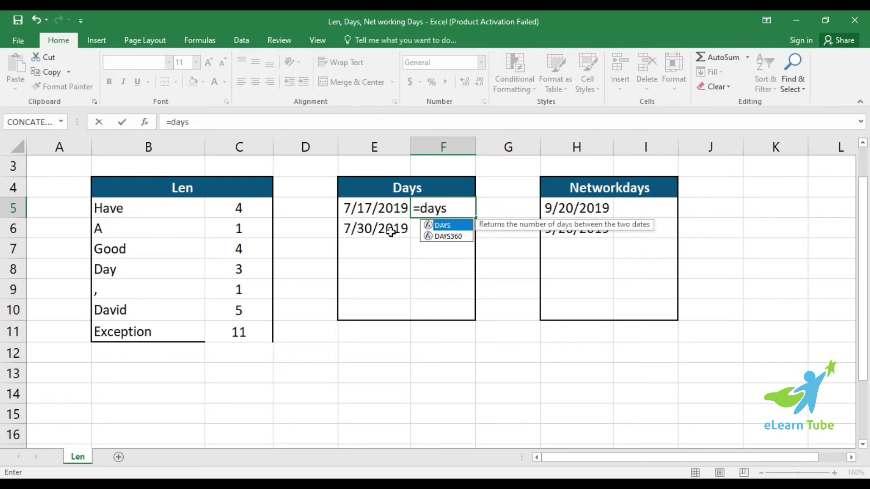
type("(")
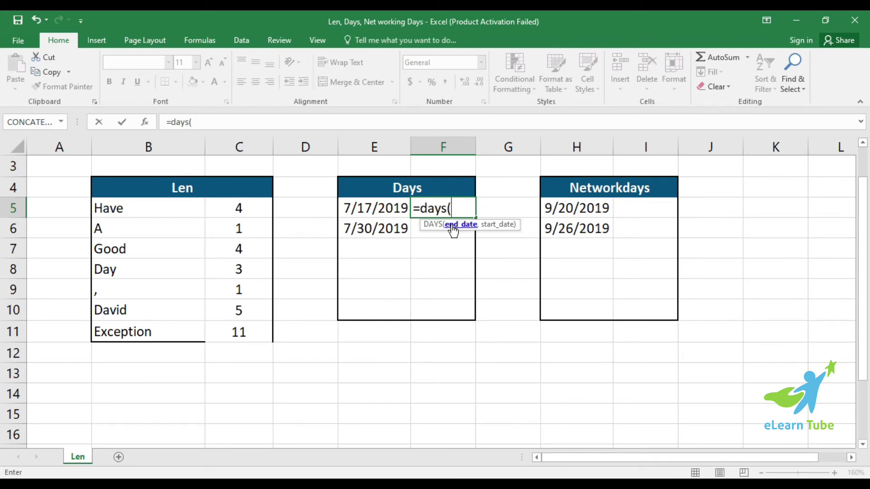
left_click(380, 229)
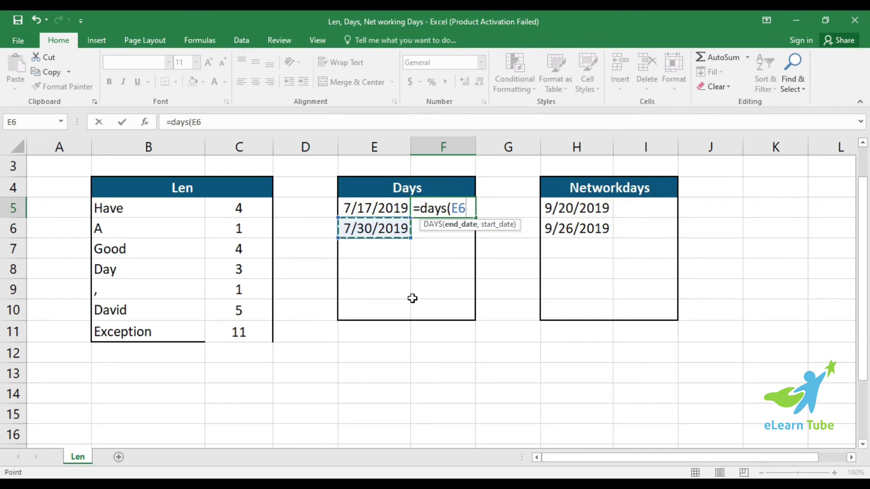
type(",")
left_click(379, 210)
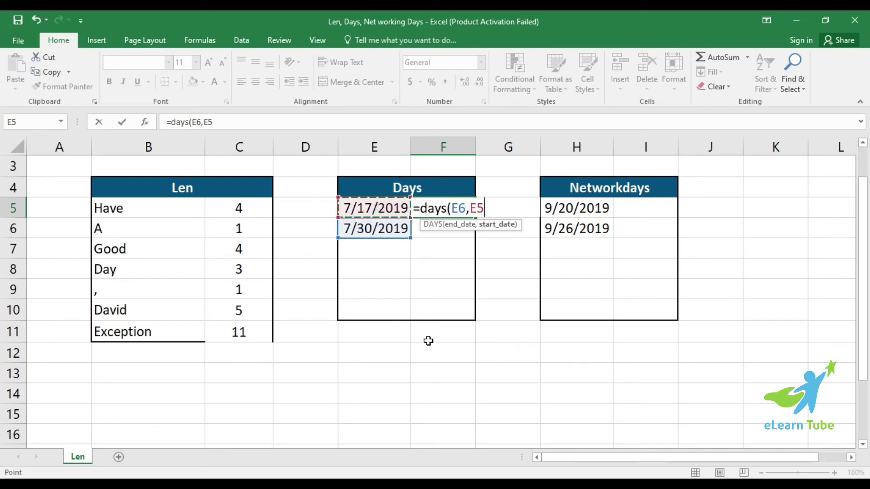
type(")")
key("Return")
key("Up")
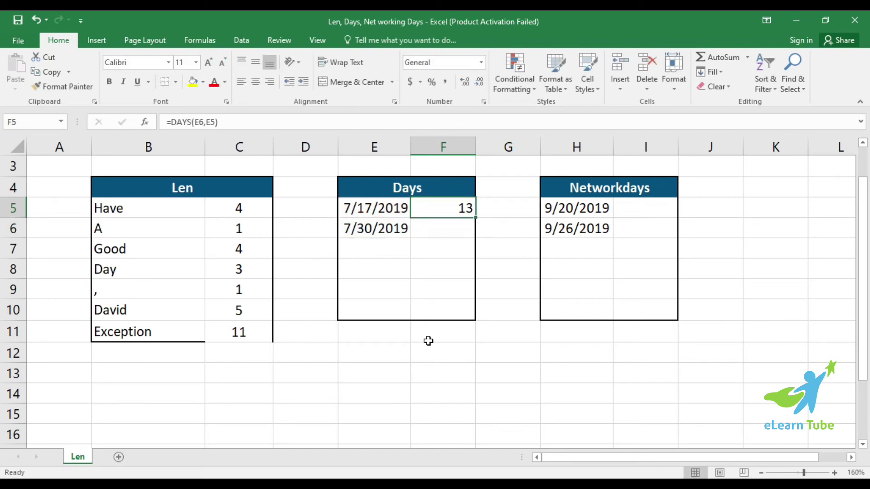
left_click_drag(379, 209, 381, 230)
left_click(379, 198)
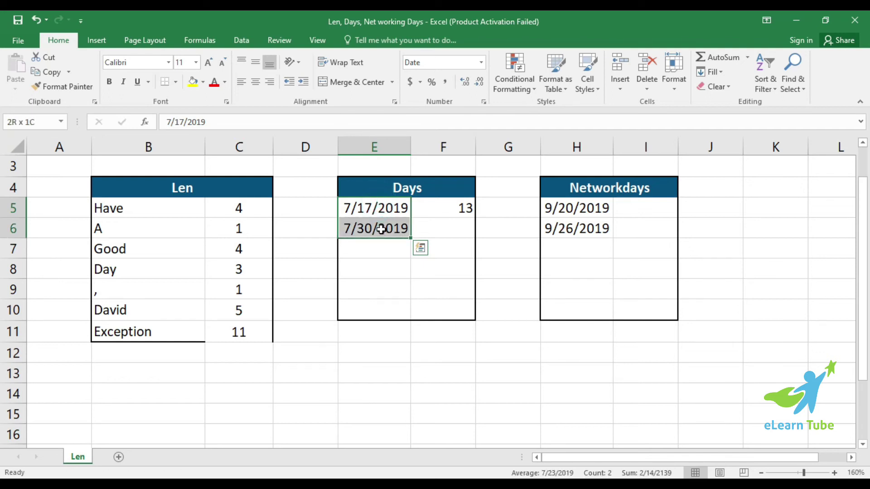
left_click(380, 268)
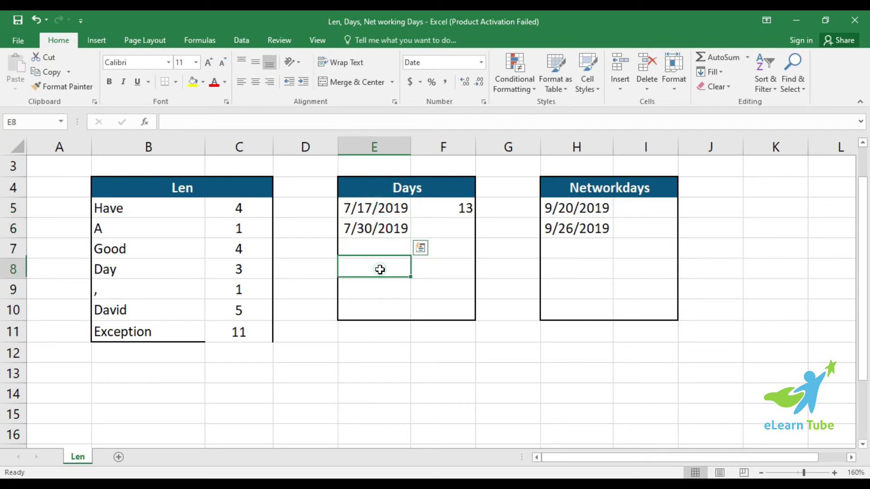
Step: Check the DAYS formula in F5 against the end date in E6 of the Days table
left_click(397, 225)
left_click(470, 225)
left_click(456, 211)
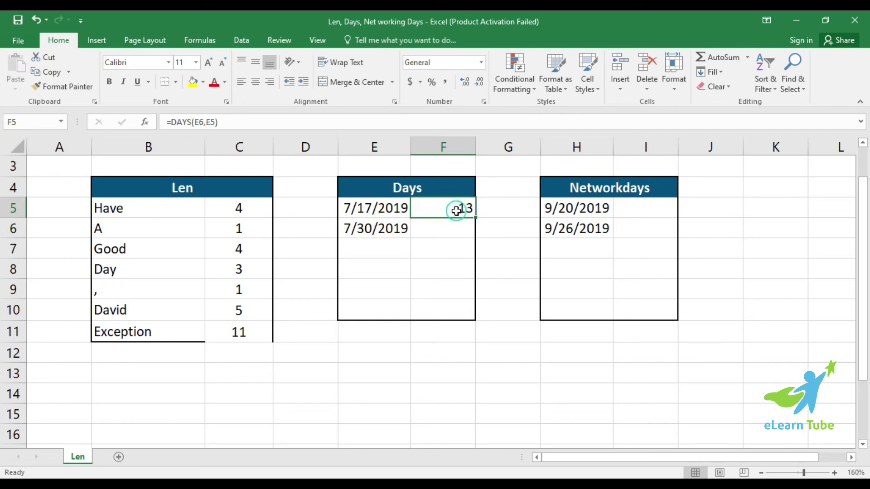
left_click(458, 224)
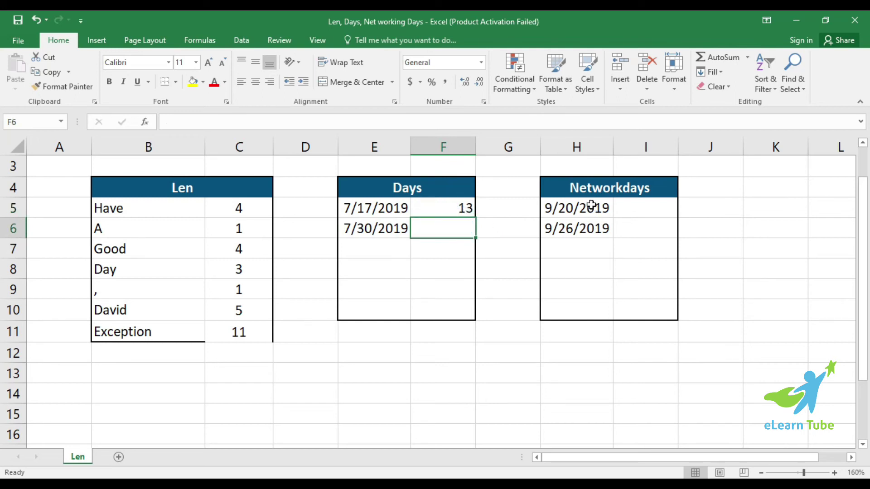
Step: Review the start and end dates in H5:H6 of the Networkdays table
left_click(632, 200)
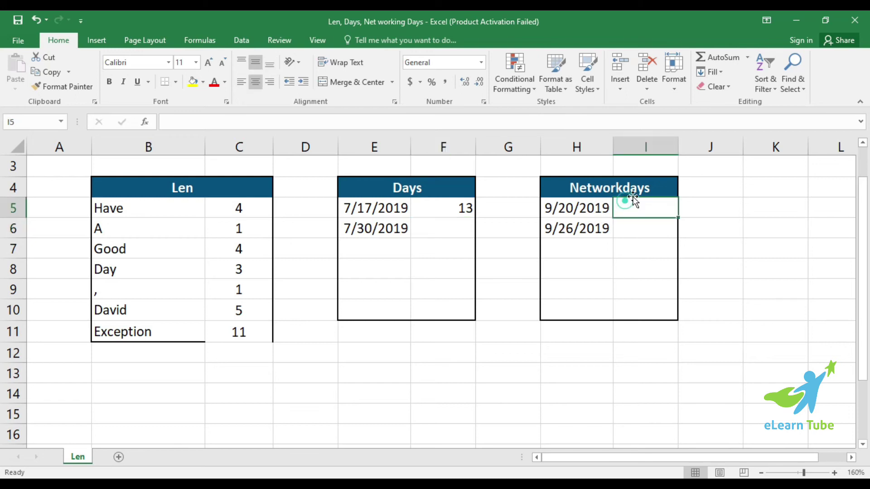
left_click_drag(567, 210, 578, 229)
left_click(583, 264)
left_click(578, 229)
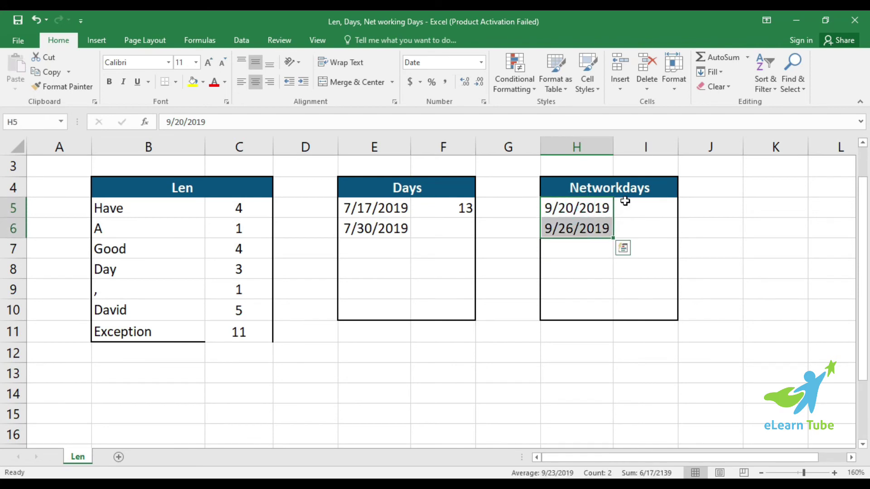
Step: Enter the formula =NETWORKDAYS(H5,H6) in cell I5, using H5 as the start date and H6 as the end date
left_click(626, 203)
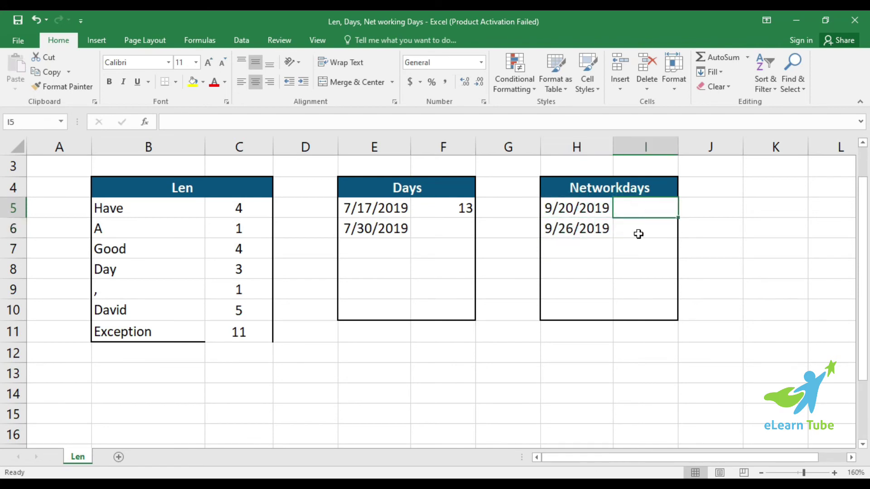
type("=ne")
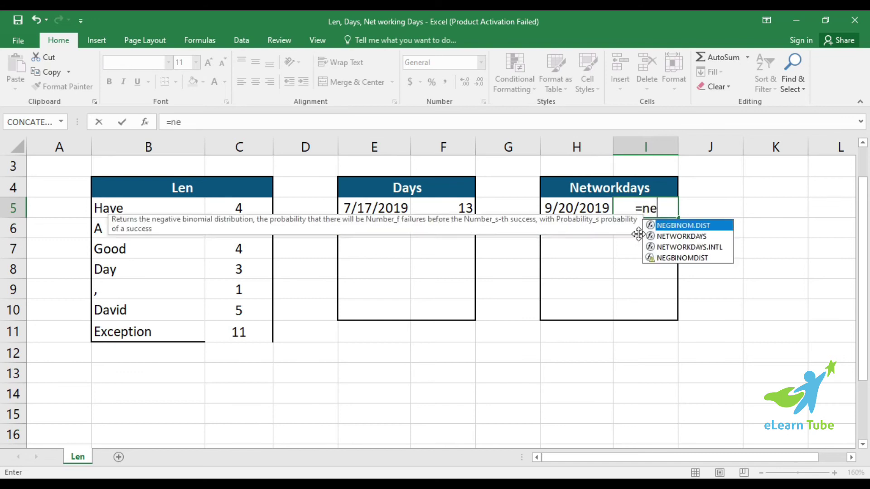
type("tworking")
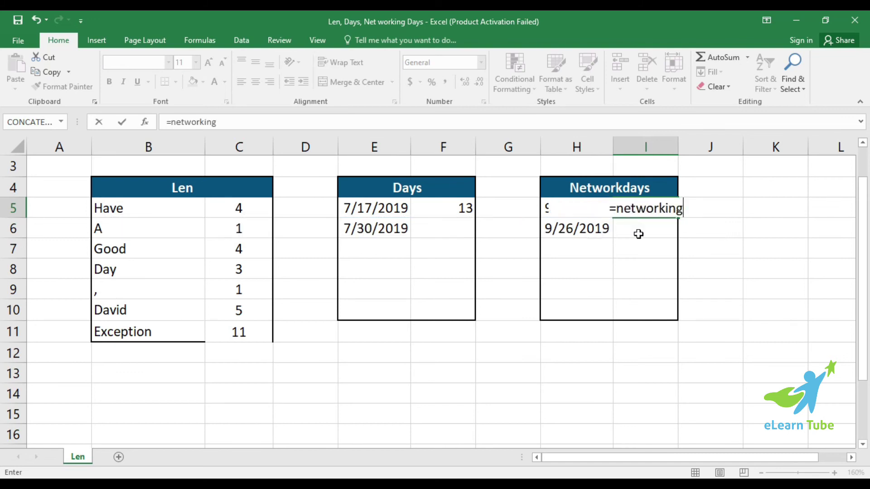
type("day")
key("BackSpace")
key("BackSpace")
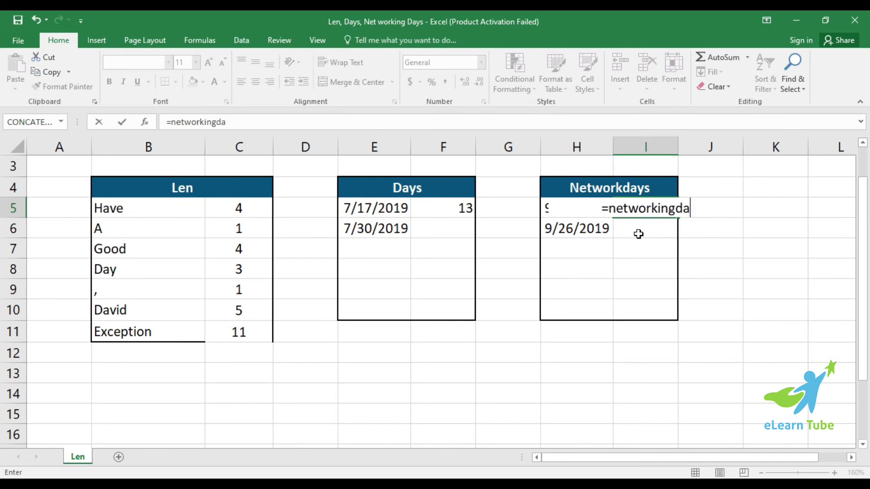
key("BackSpace")
key("BackSpace")
key("BackSpace")
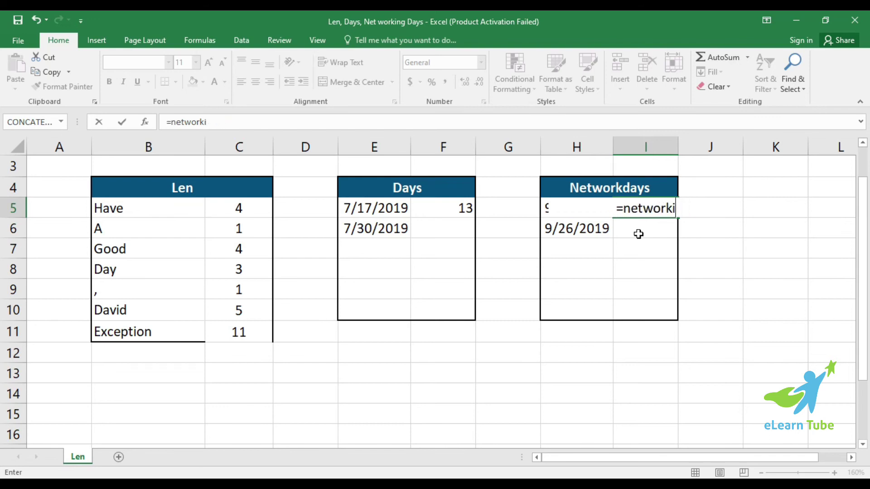
key("BackSpace")
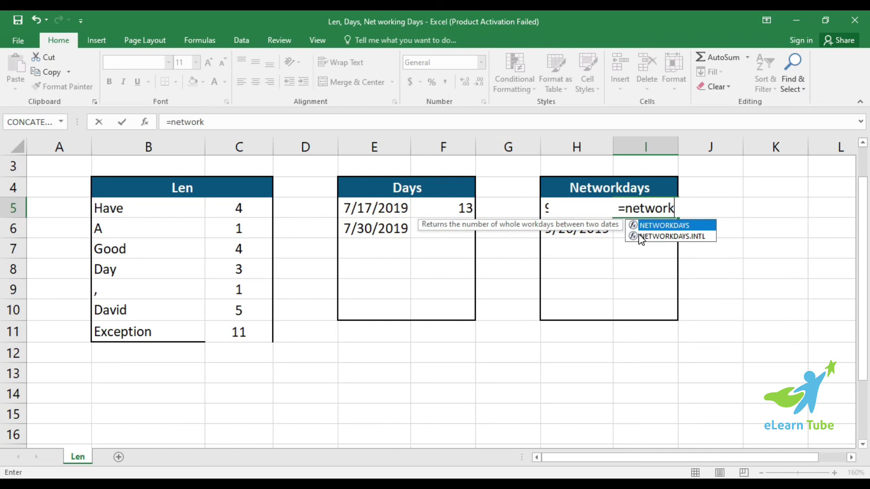
type("days")
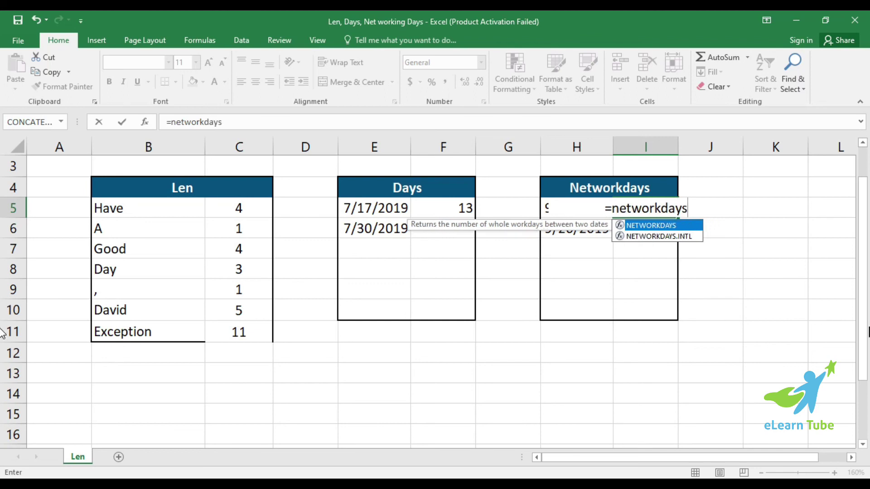
type("(")
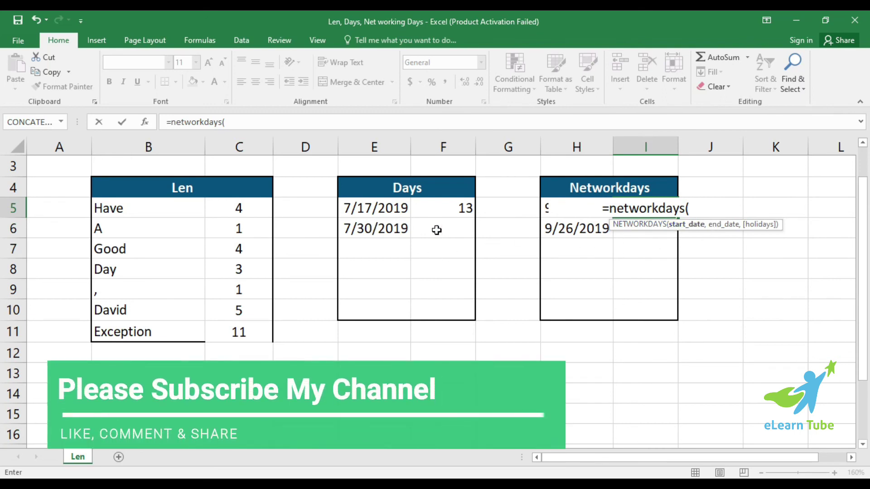
left_click(546, 208)
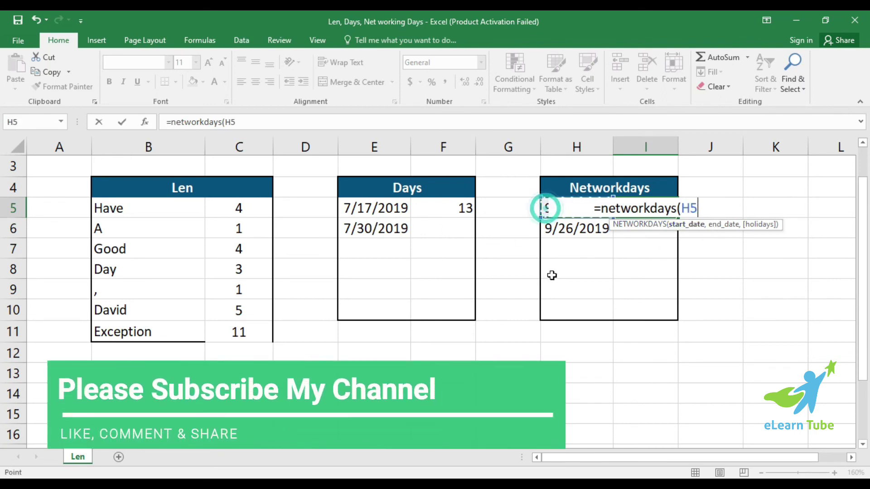
type(",")
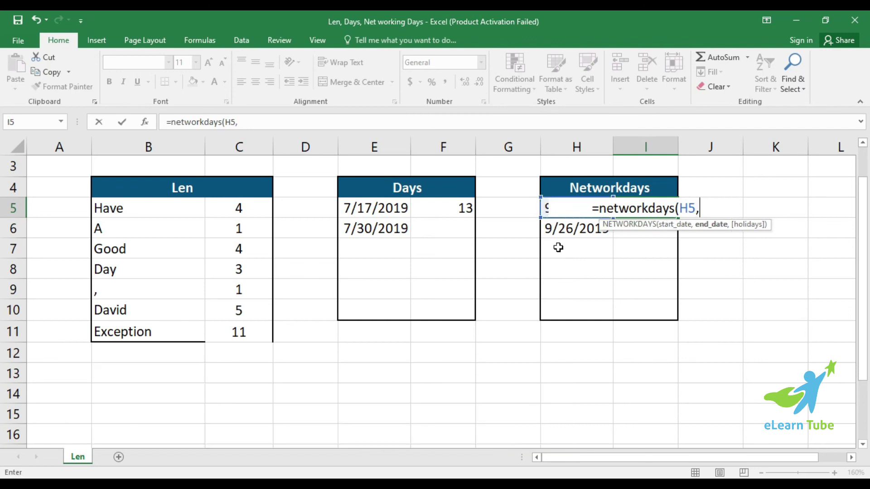
left_click(547, 232)
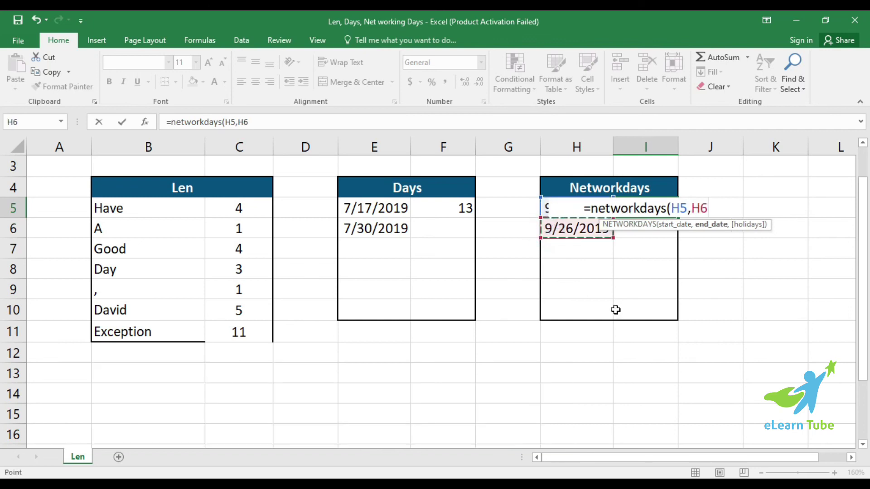
key("Return")
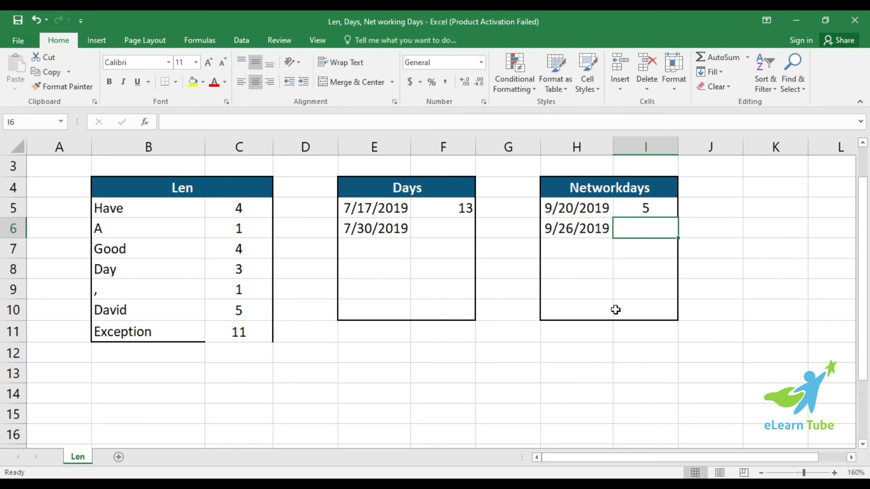
key("Up")
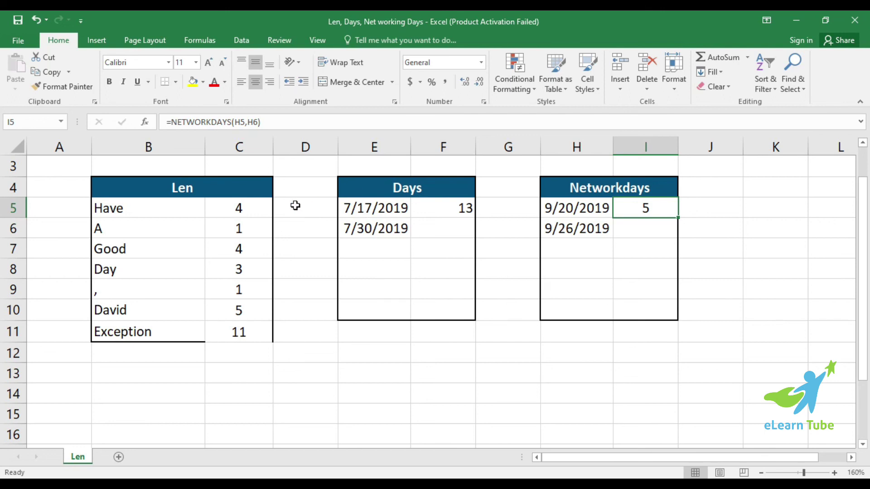
Step: Apply a thick outside border around the whole Len table, B4:C11
left_click_drag(159, 186, 254, 333)
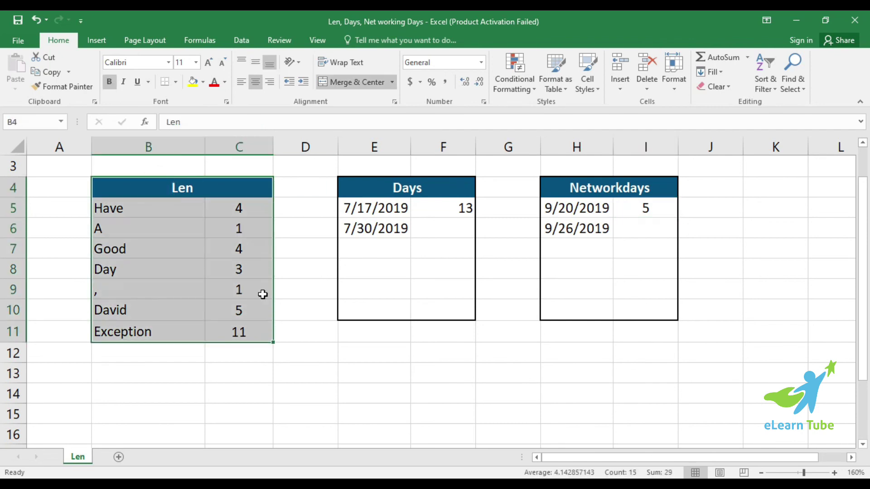
left_click(176, 81)
left_click(206, 223)
left_click(344, 352)
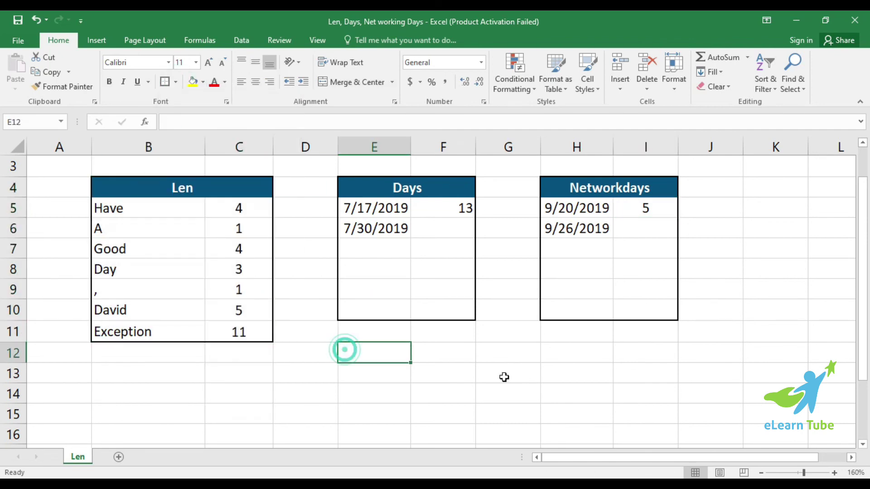